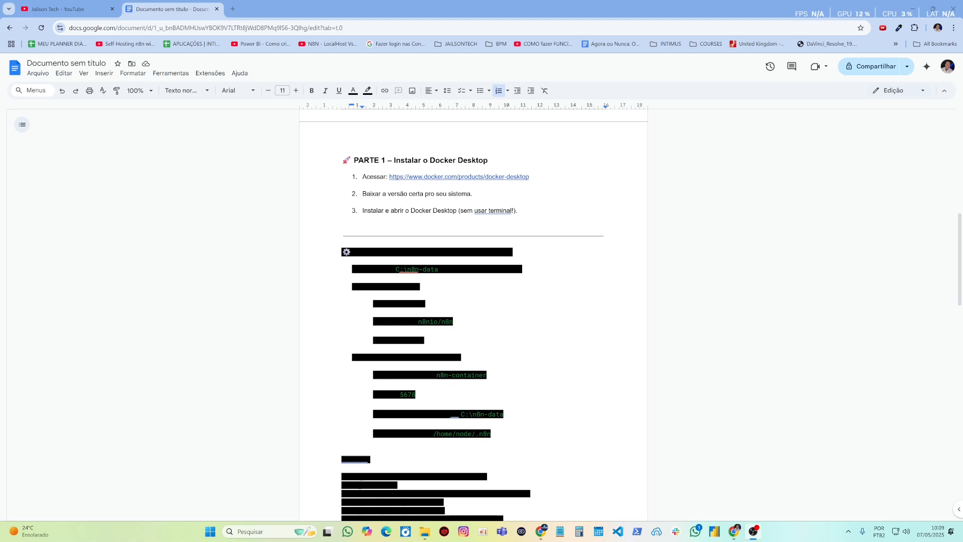
Open the Docker Desktop product page from the document's PARTE 1 link in a new browser tab.
left_click_drag(530, 177, 390, 178)
key("ctrl+c")
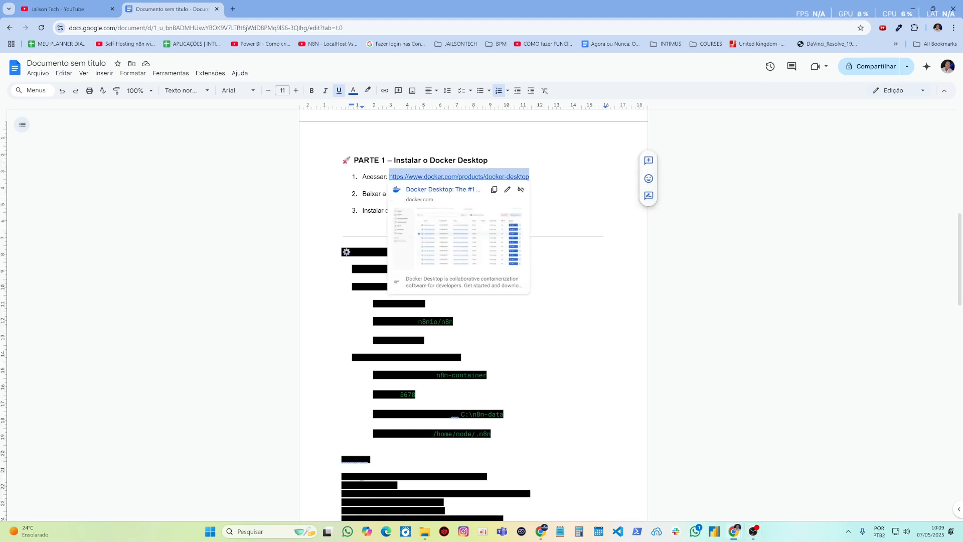
left_click(233, 9)
key("ctrl+v")
key("Return")
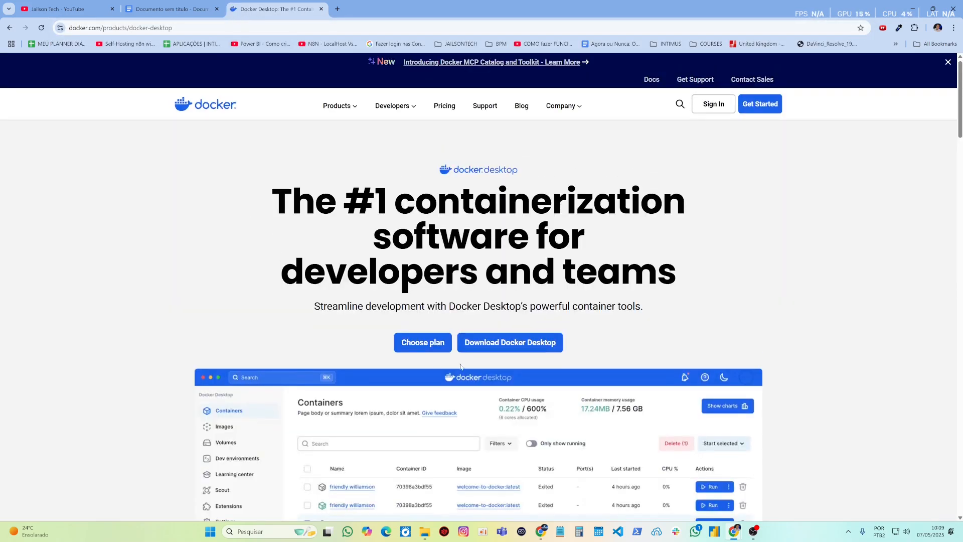
Download the Docker Desktop installer for Windows – AMD64 and launch it from the browser's downloads.
left_click(531, 346)
scroll(530, 305, "down", 1)
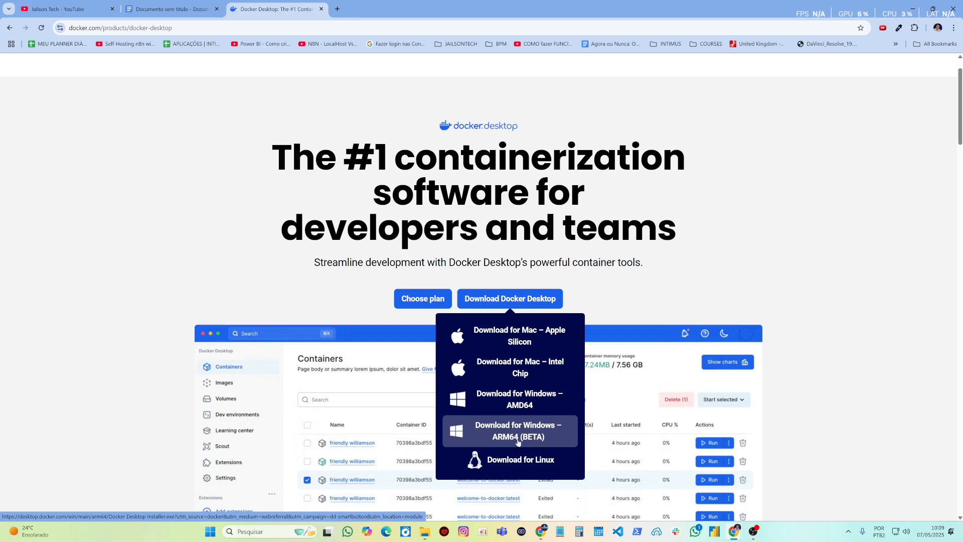
left_click(527, 402)
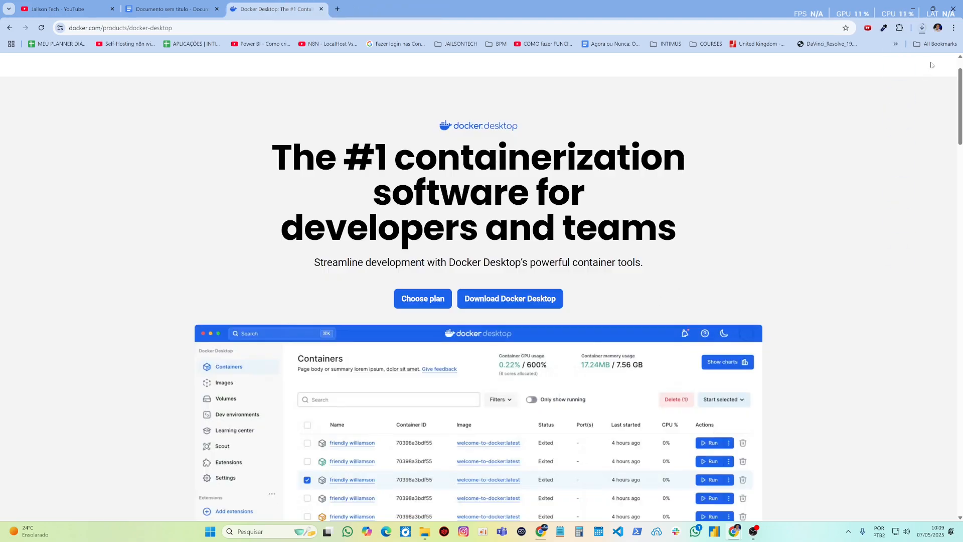
left_click(921, 28)
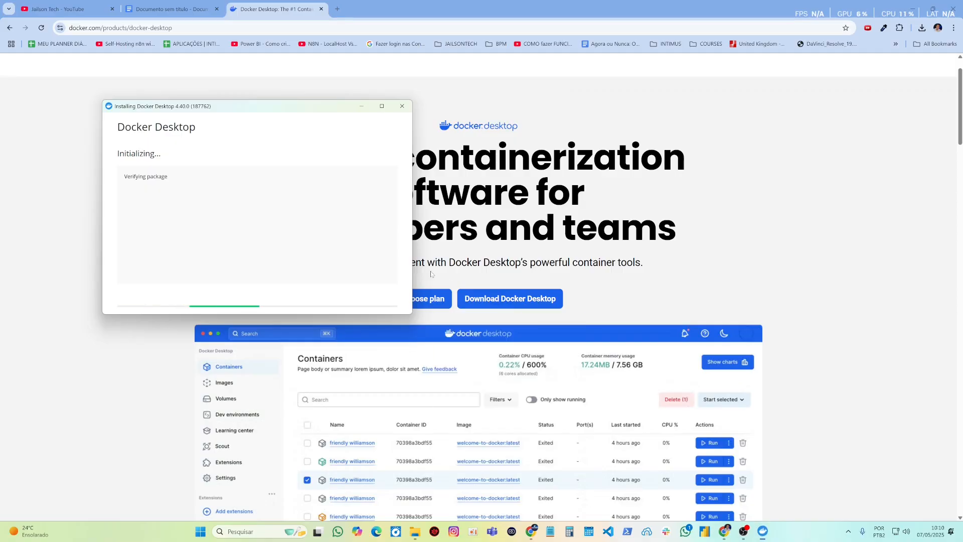
Install Docker Desktop with WSL 2 and a desktop shortcut, without Windows Containers, and close the installer.
left_click_drag(262, 108, 509, 92)
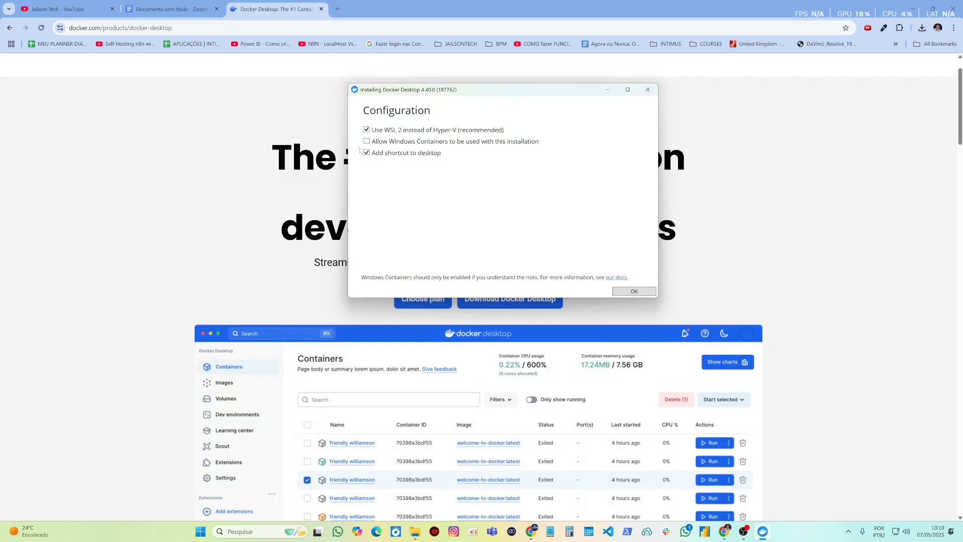
left_click(622, 295)
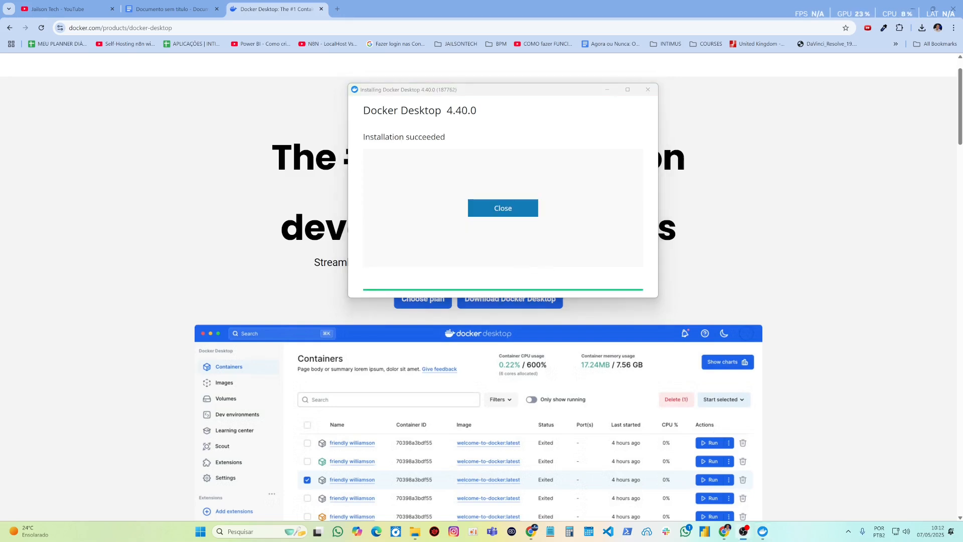
left_click(514, 215)
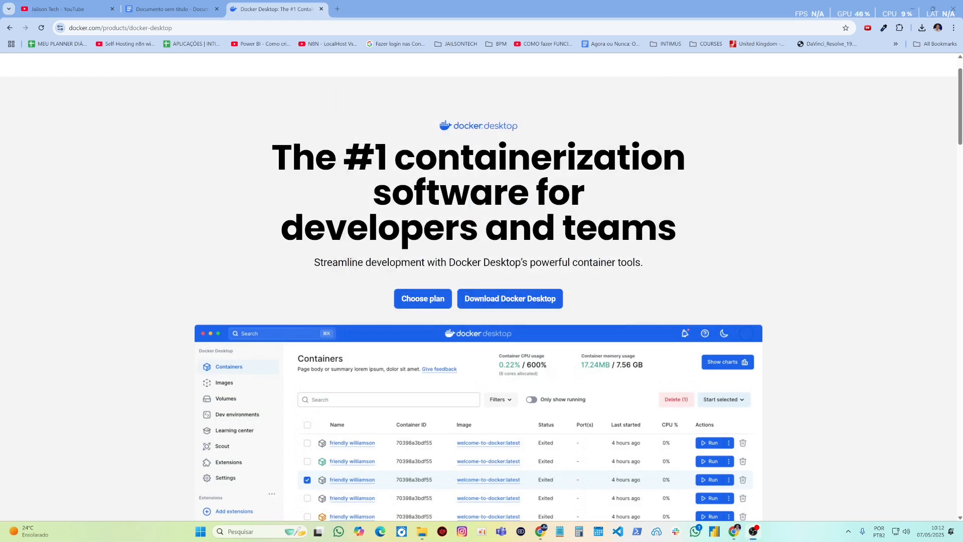
Launch the installed Docker Desktop application and accept the Docker Subscription Service Agreement.
key("super")
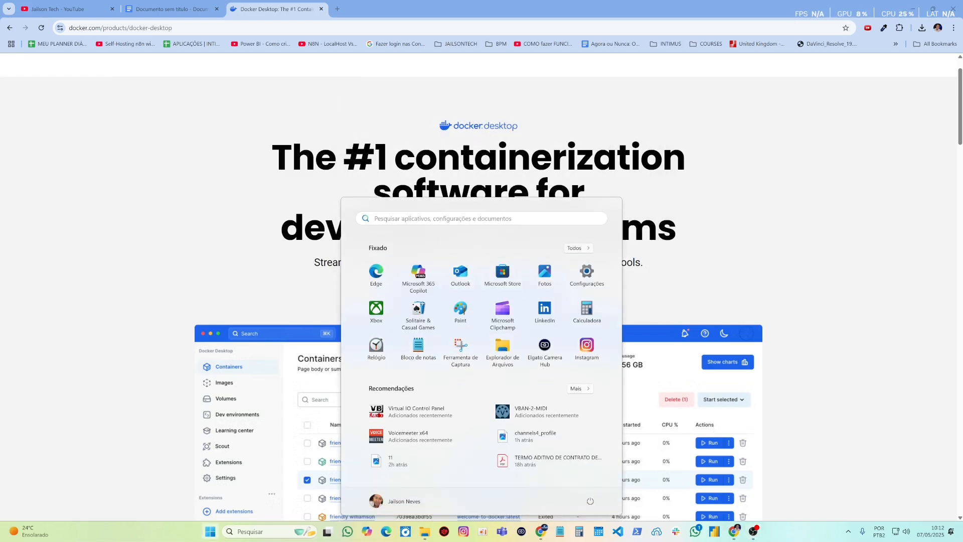
left_click(445, 218)
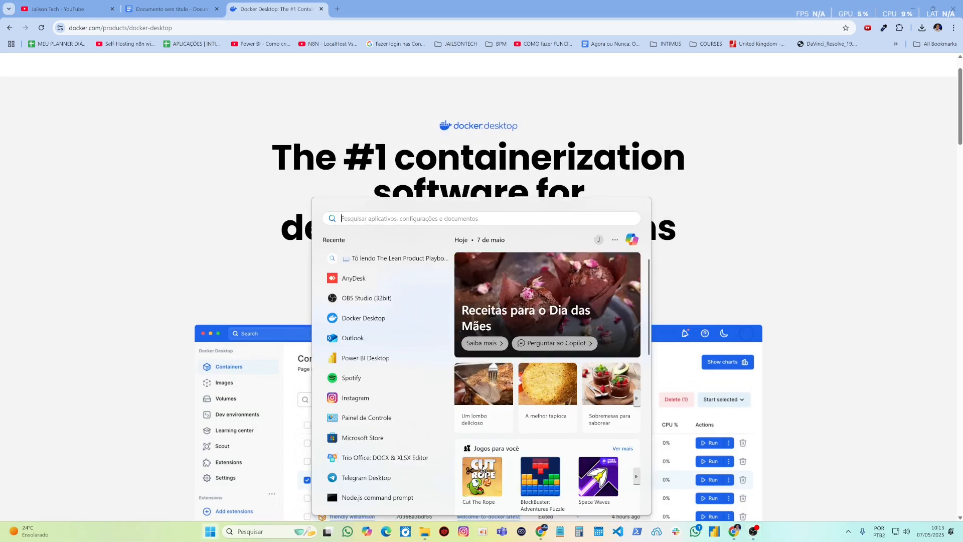
type("doc")
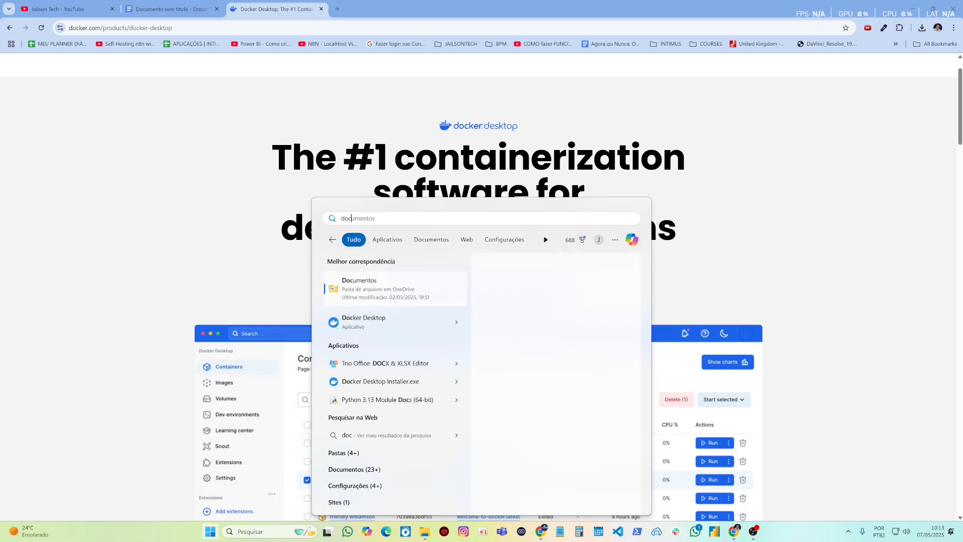
left_click(403, 327)
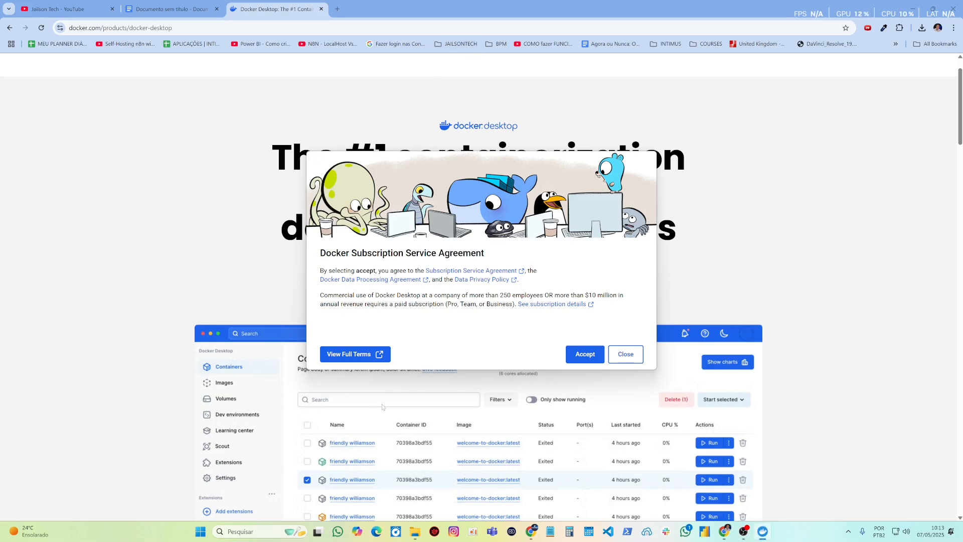
left_click(585, 356)
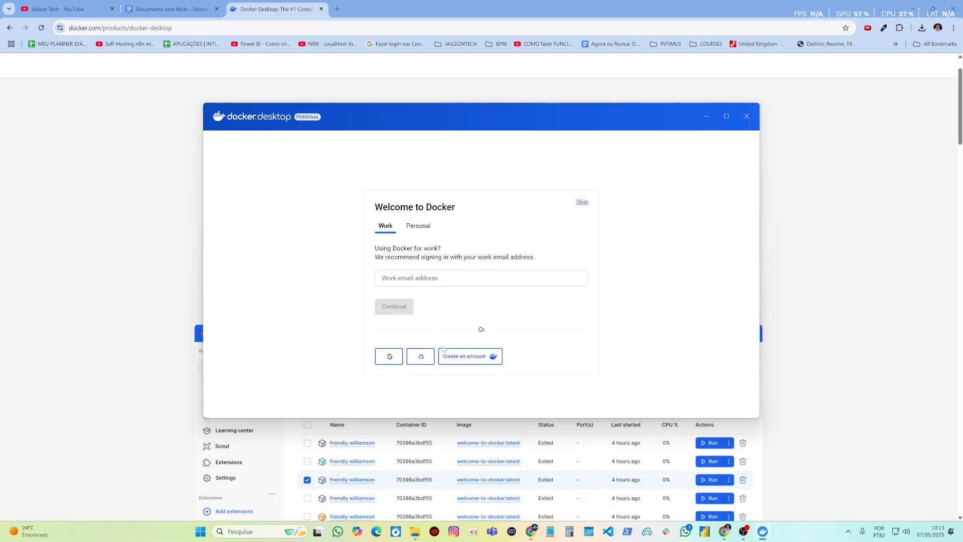
Sign in to Docker with a Google account, skipping the welcome survey, and open the Images view.
left_click(390, 357)
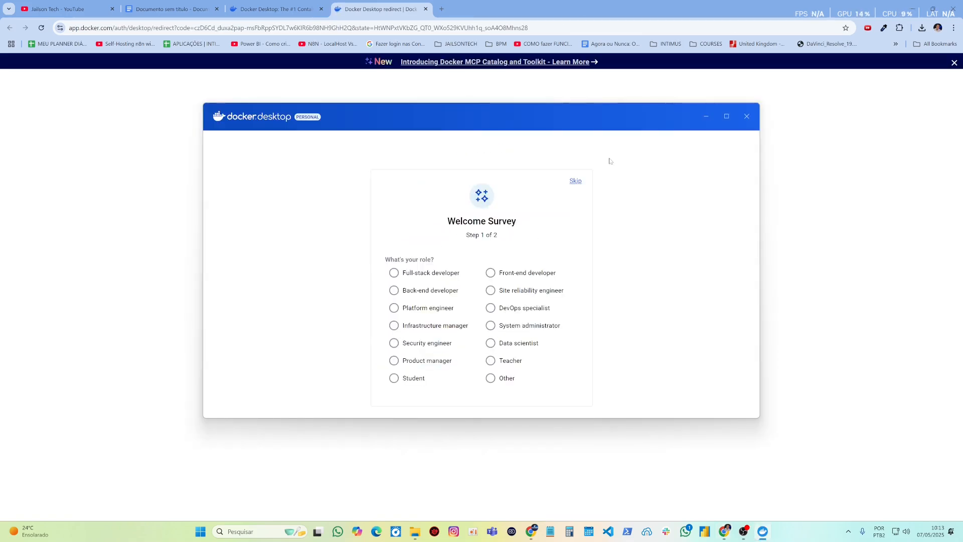
left_click_drag(611, 120, 603, 153)
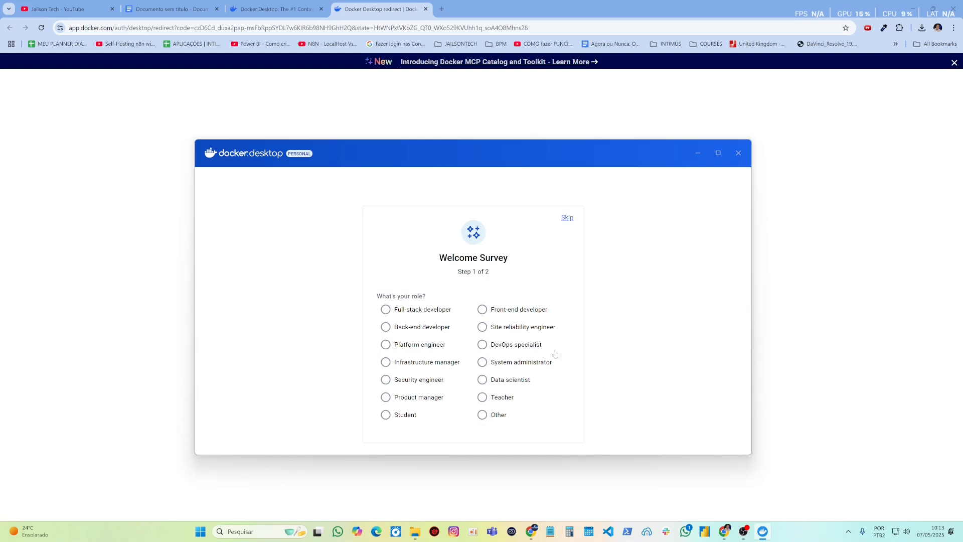
left_click(567, 218)
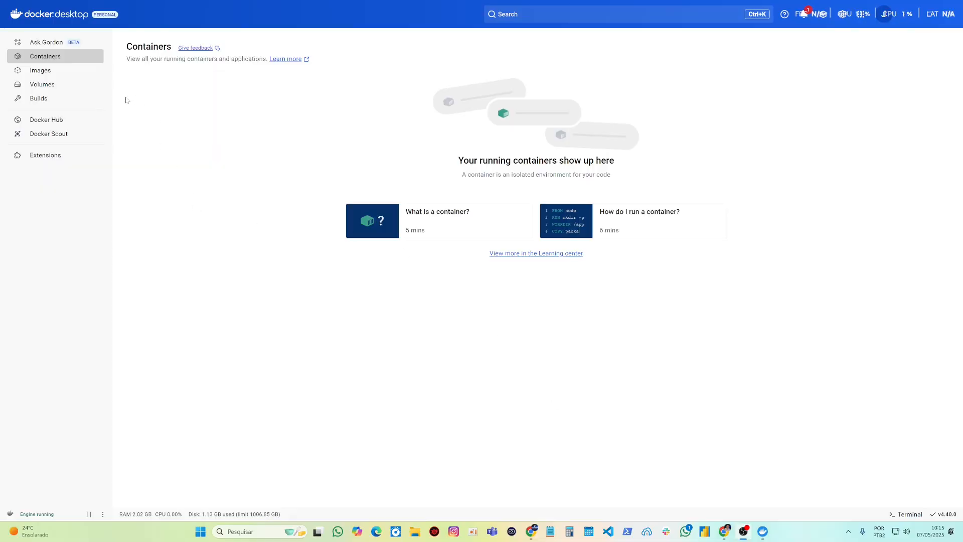
left_click(55, 71)
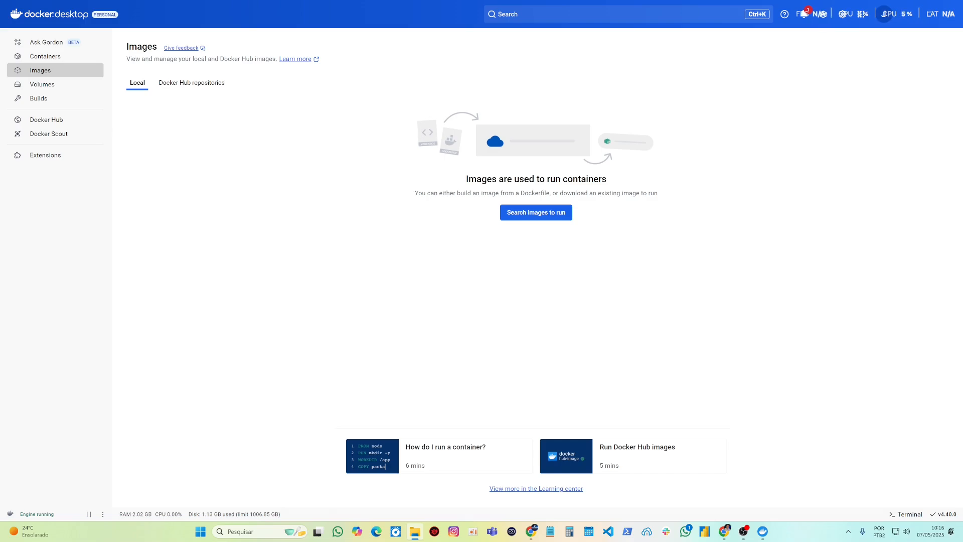
Create a folder named n8n-data at the root of drive C: in File Explorer and close the window.
left_click(414, 531)
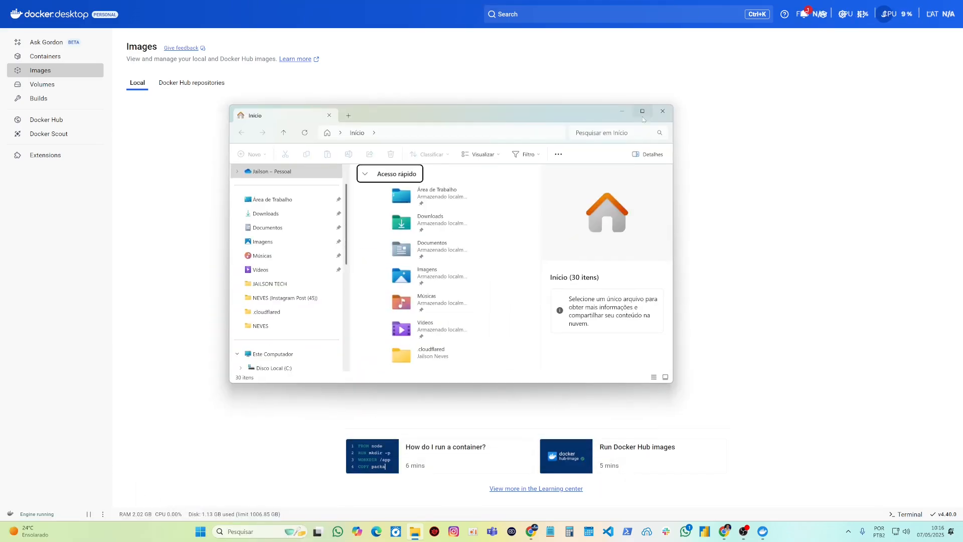
left_click(642, 111)
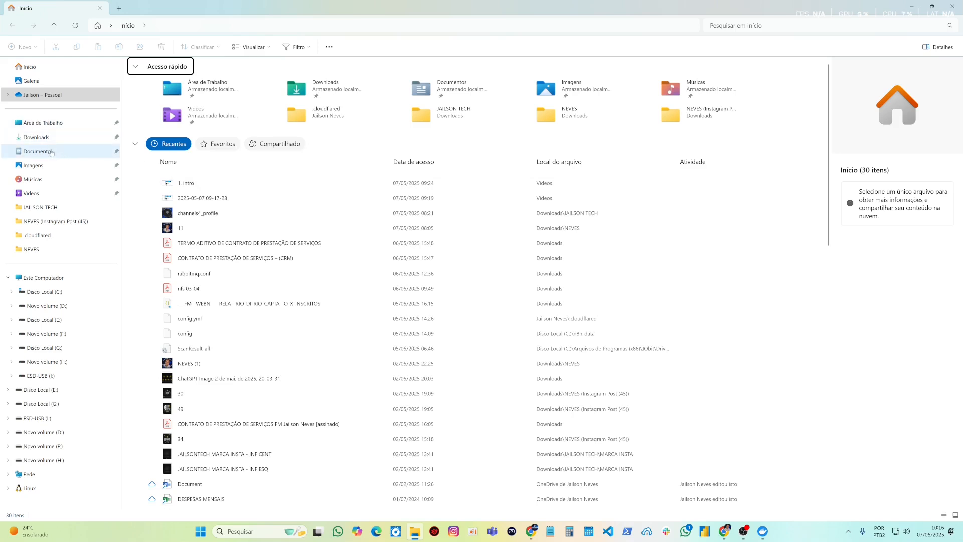
left_click(51, 296)
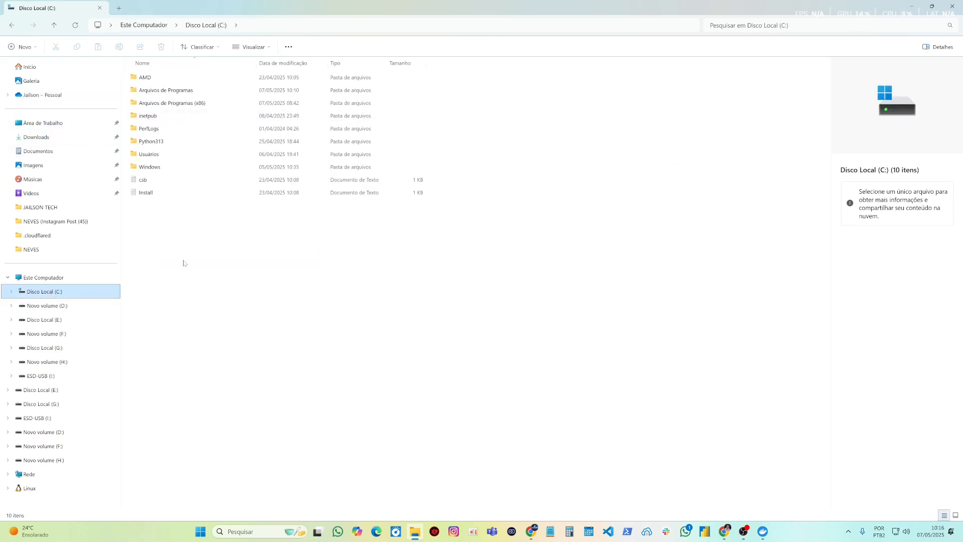
right_click(195, 249)
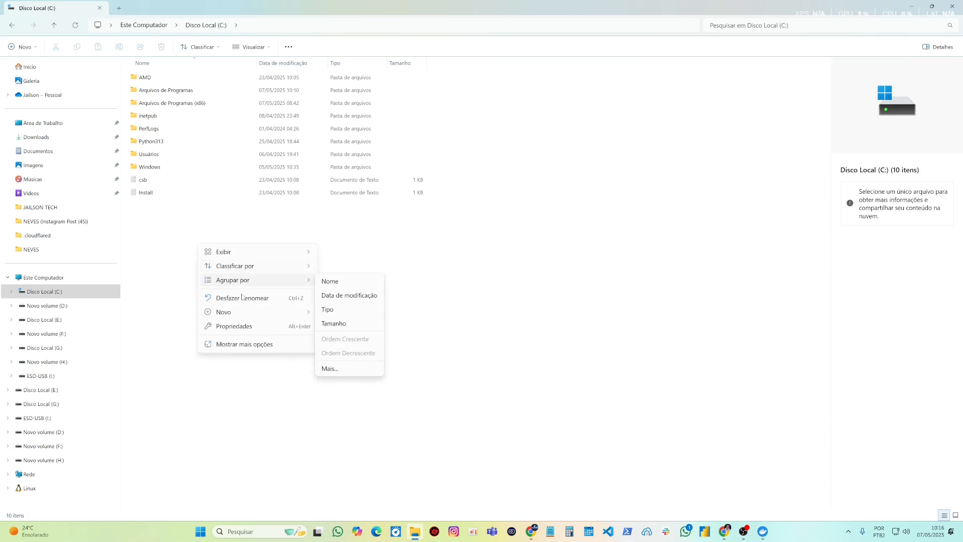
left_click(338, 313)
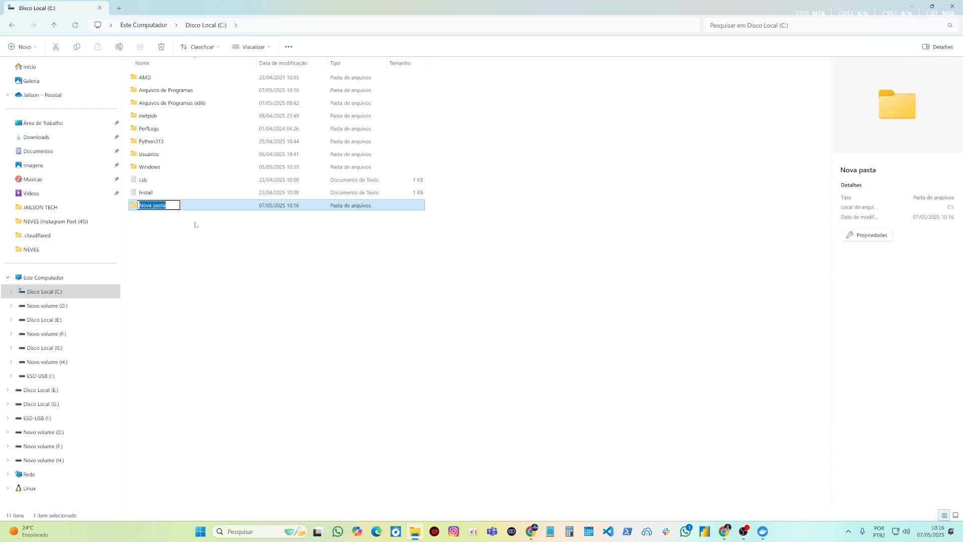
type("n8n-data")
key("Return")
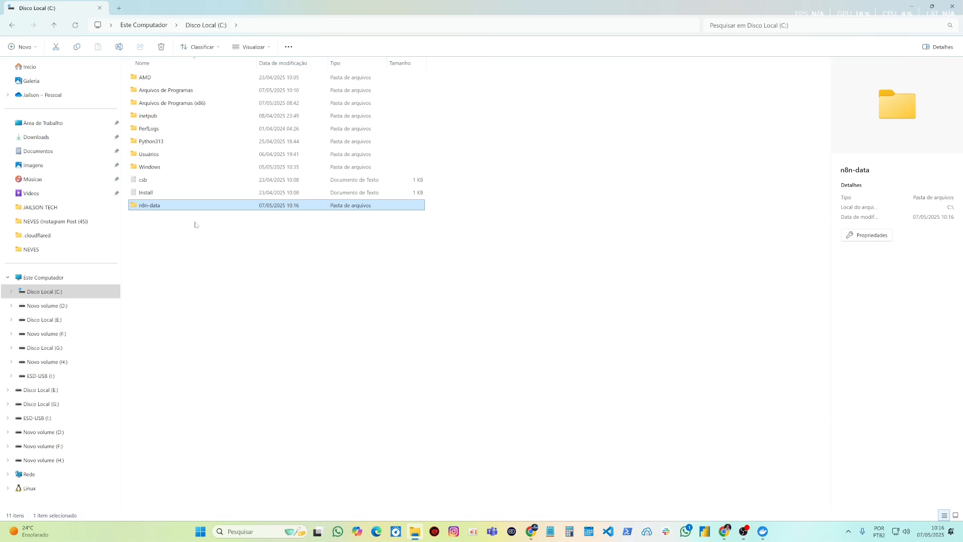
left_click(251, 249)
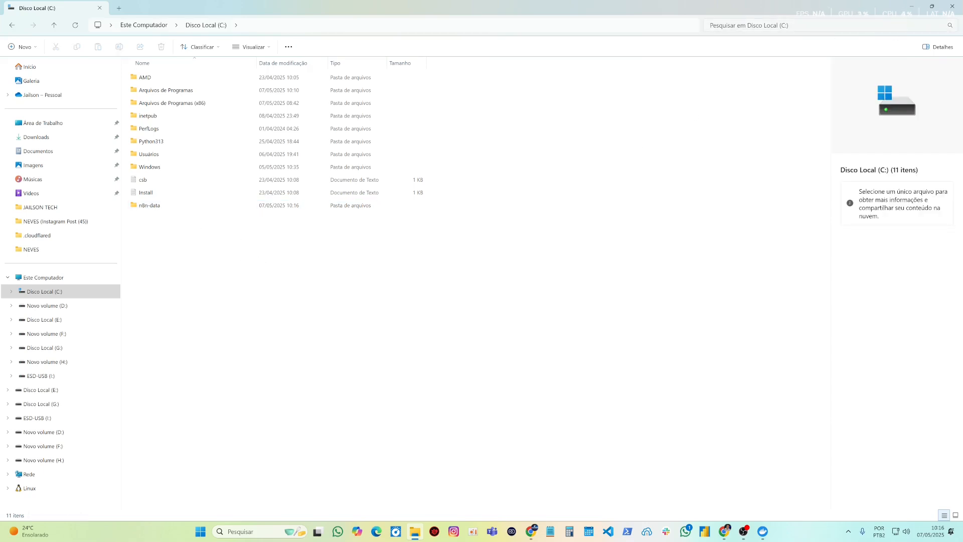
left_click_drag(659, 8, 600, 61)
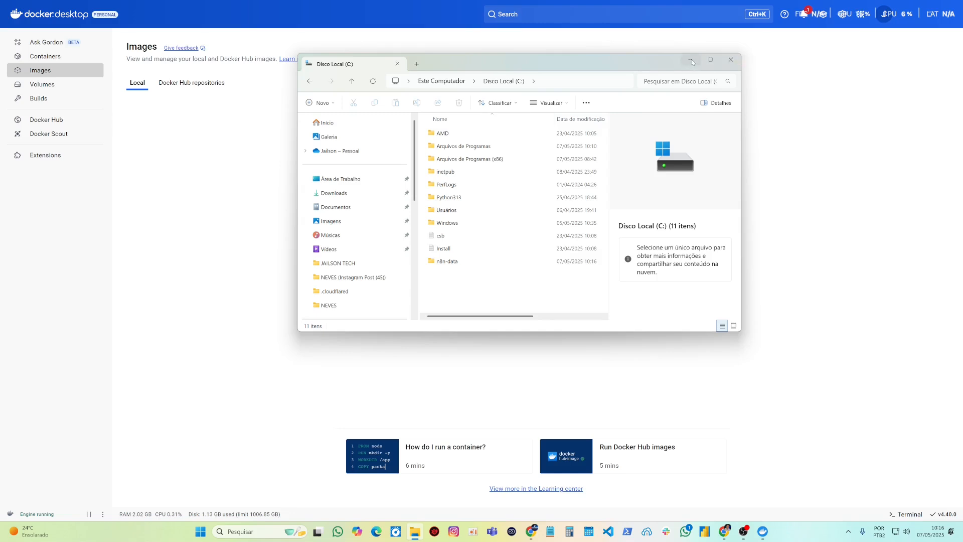
left_click(730, 59)
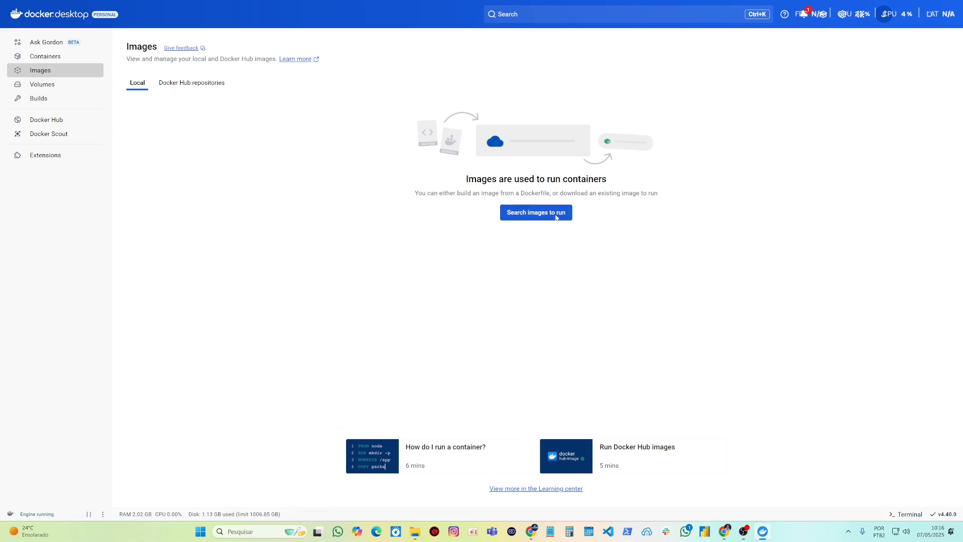
Search for the n8nio/n8n image, pull its latest tag, and close the search.
left_click(554, 213)
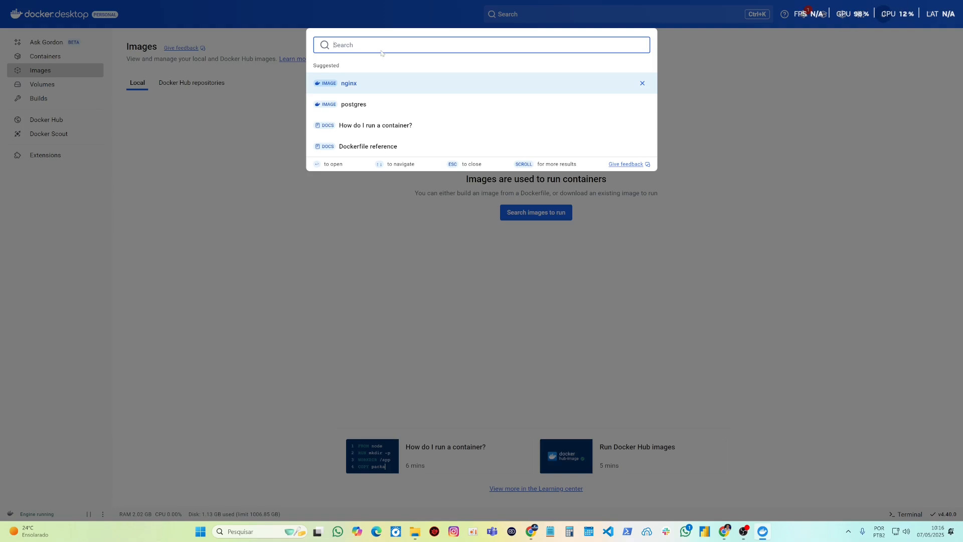
type("n8ni")
type("o/n8n")
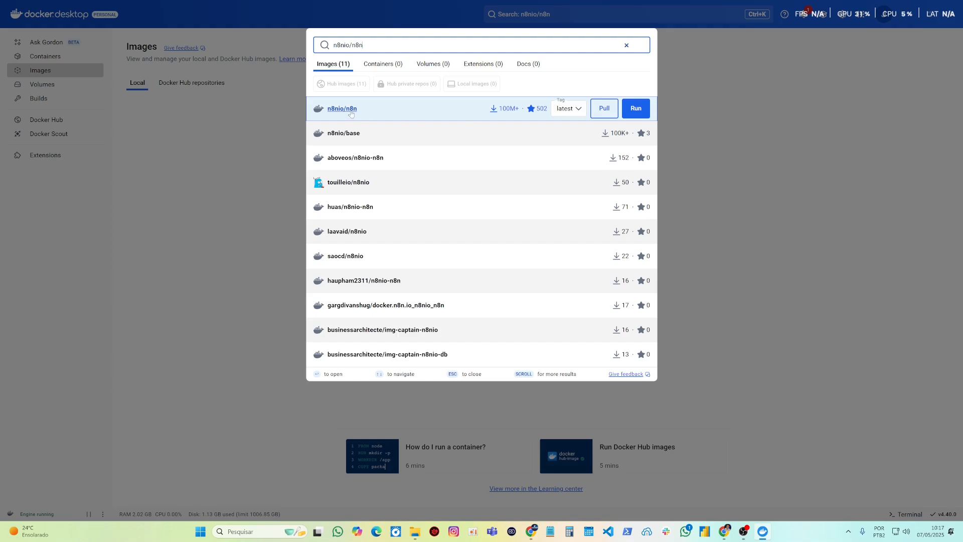
left_click(604, 111)
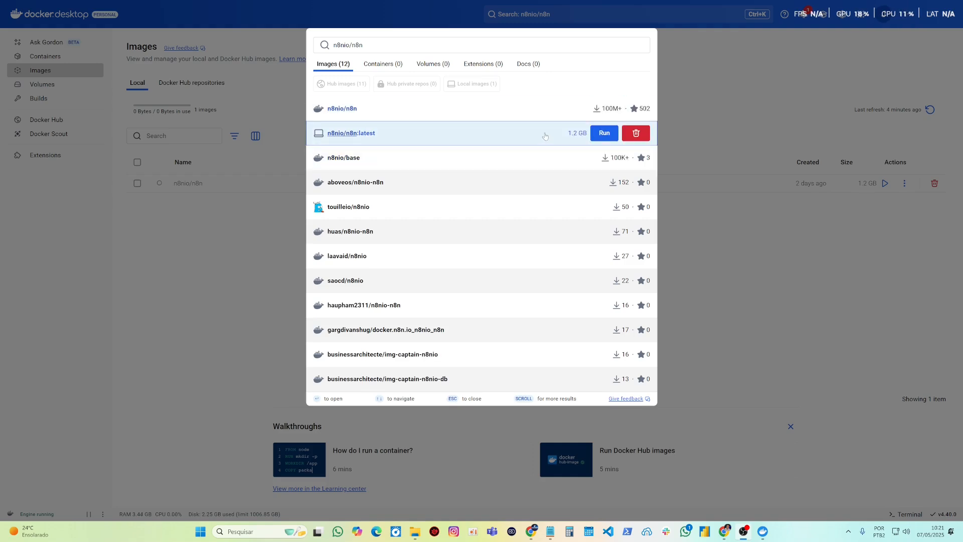
mouse_move(537, 113)
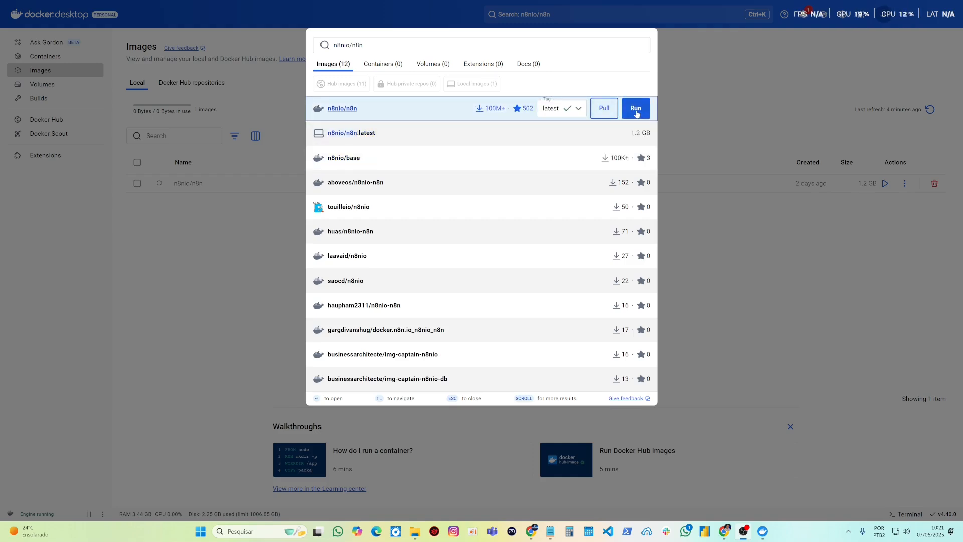
left_click(713, 97)
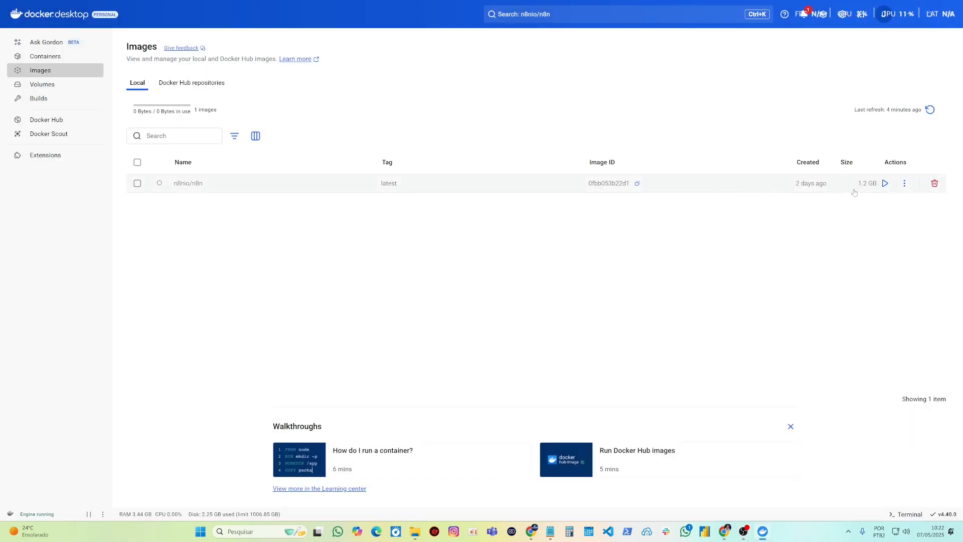
Set up a new container from the n8nio/n8n image, naming it n8n-container and using host port 5678.
left_click(885, 183)
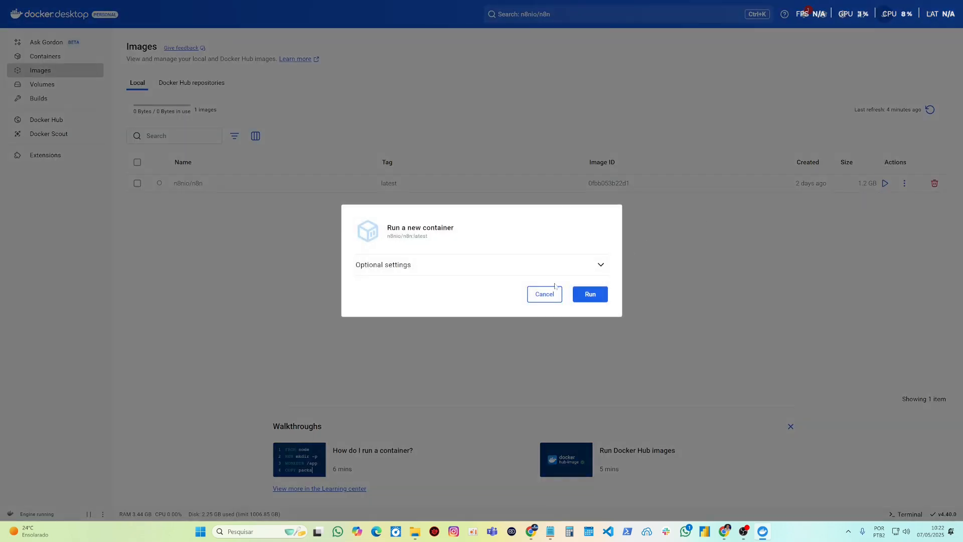
left_click(601, 265)
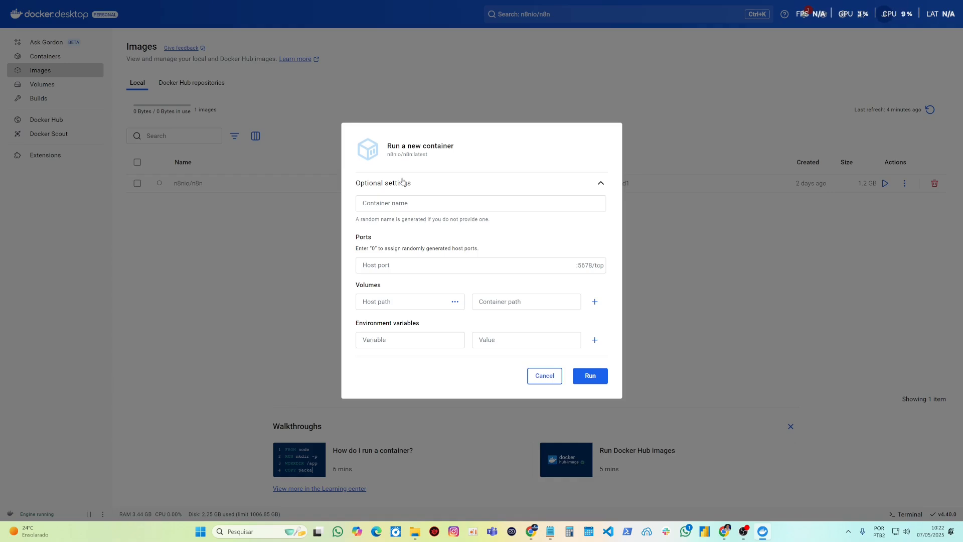
left_click(496, 203)
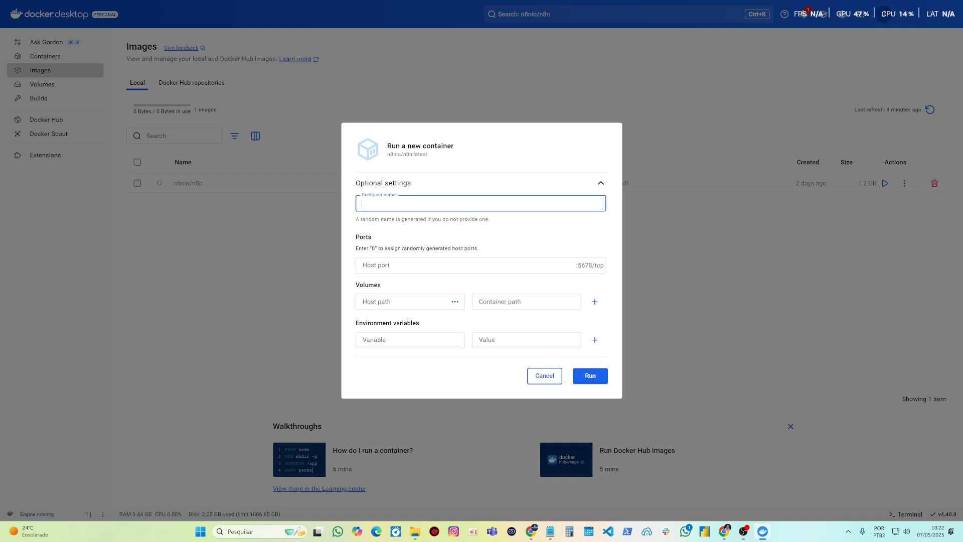
type("n8n-container")
left_click(480, 265)
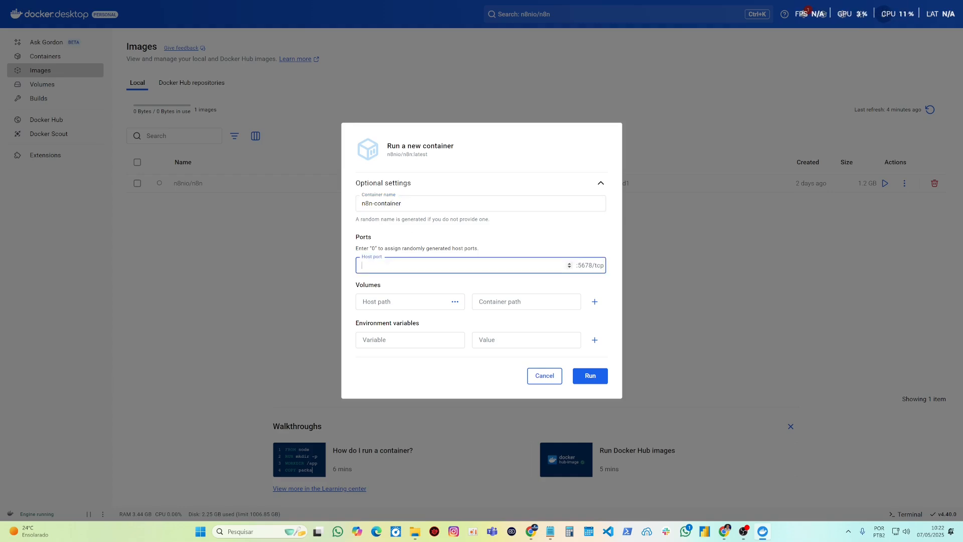
type("5678")
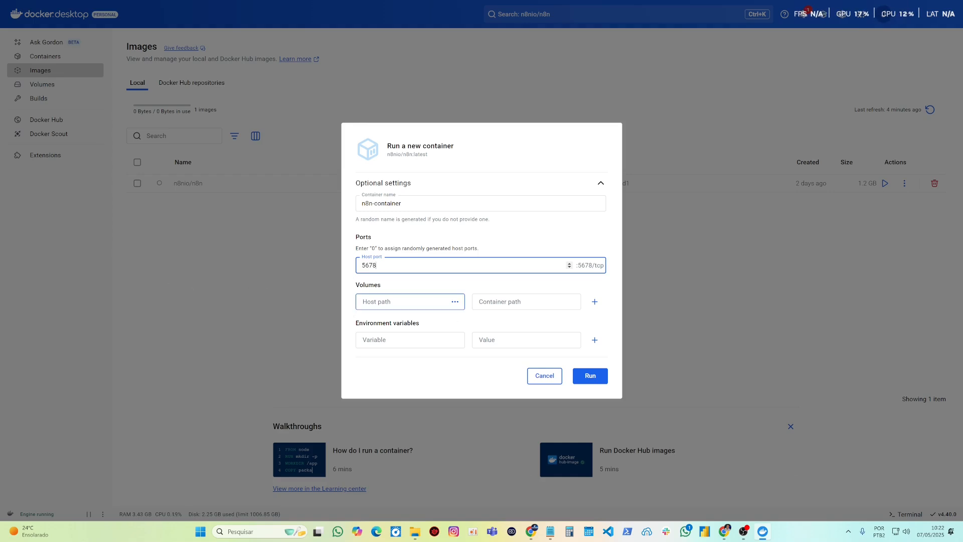
Map the host folder C:\n8n-data to the container path /home/node/.n8n as the container's volume.
left_click(401, 301)
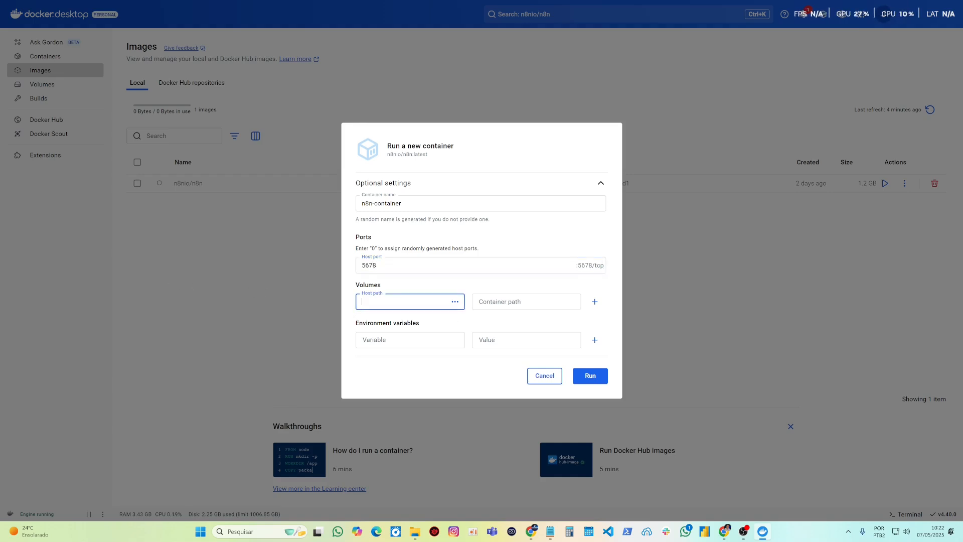
left_click(413, 289)
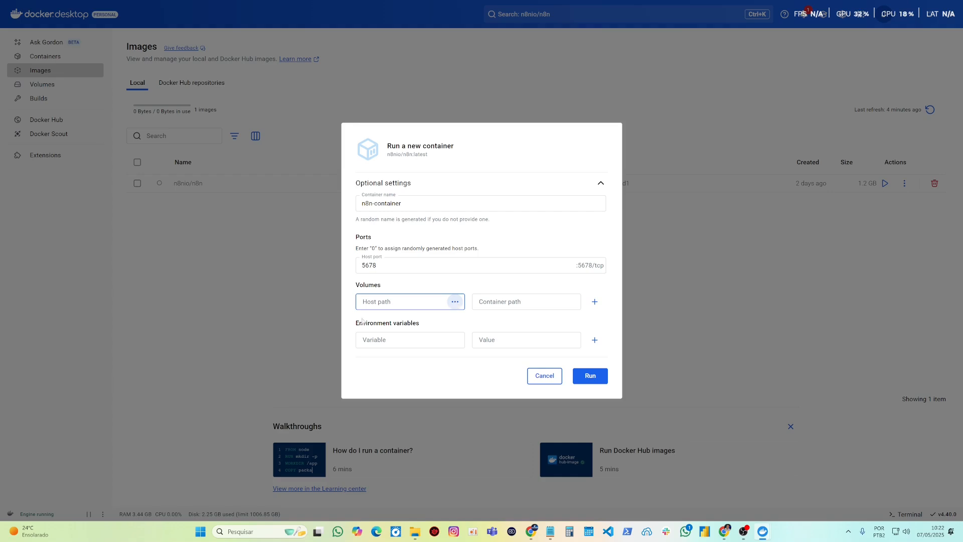
left_click_drag(1, 362, 694, 114)
left_click(539, 195)
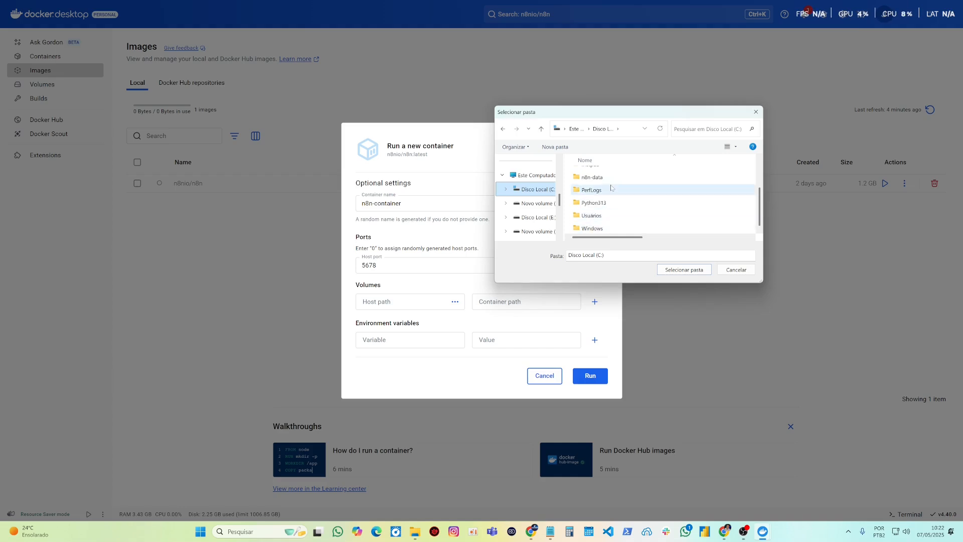
double_click(606, 227)
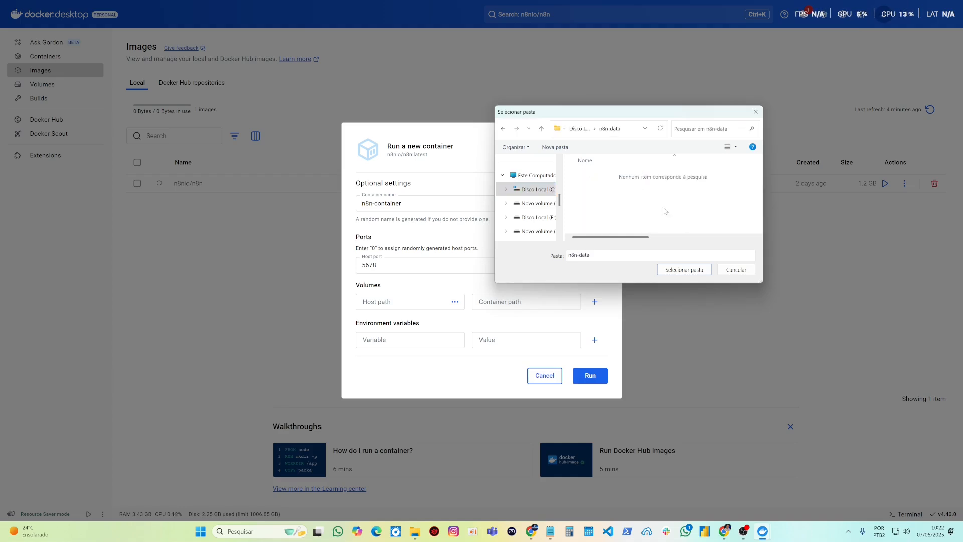
left_click(702, 270)
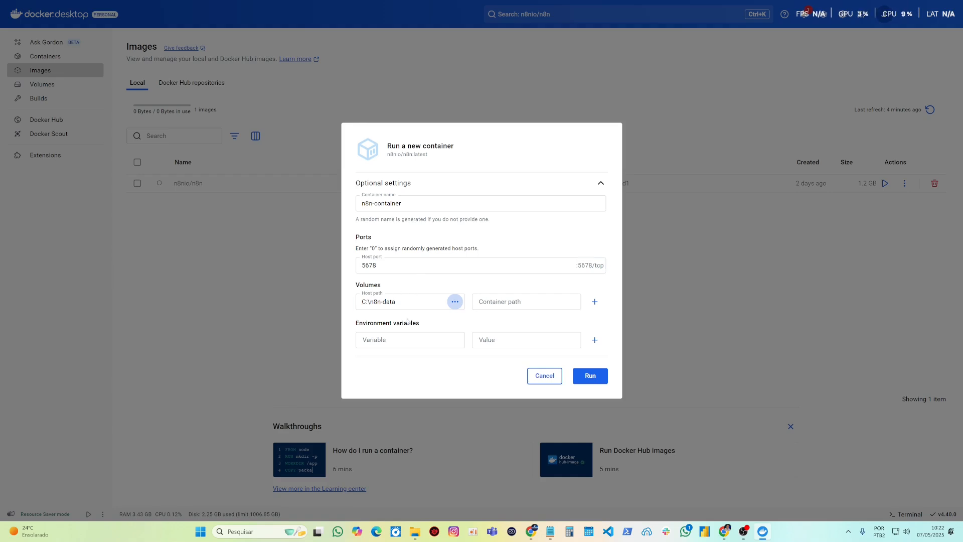
left_click(526, 301)
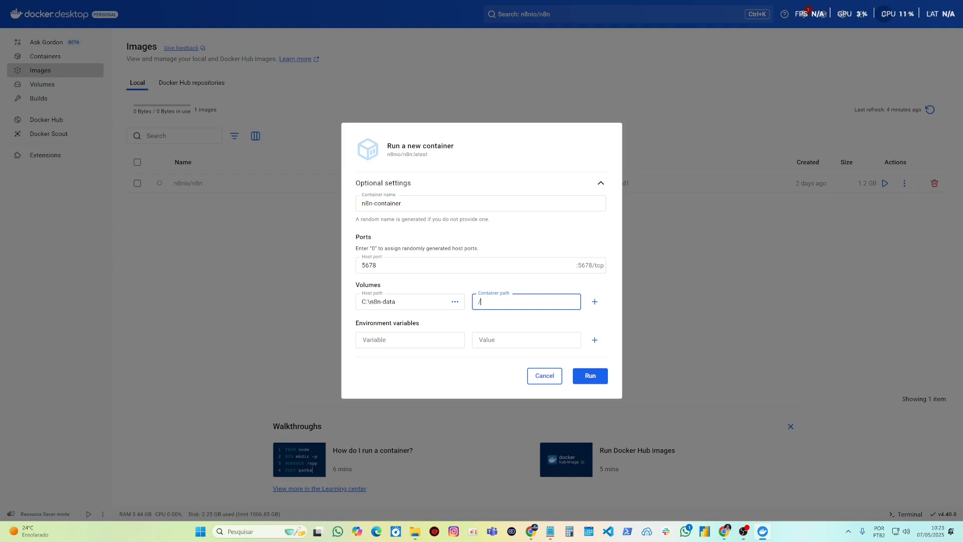
type("home/node/")
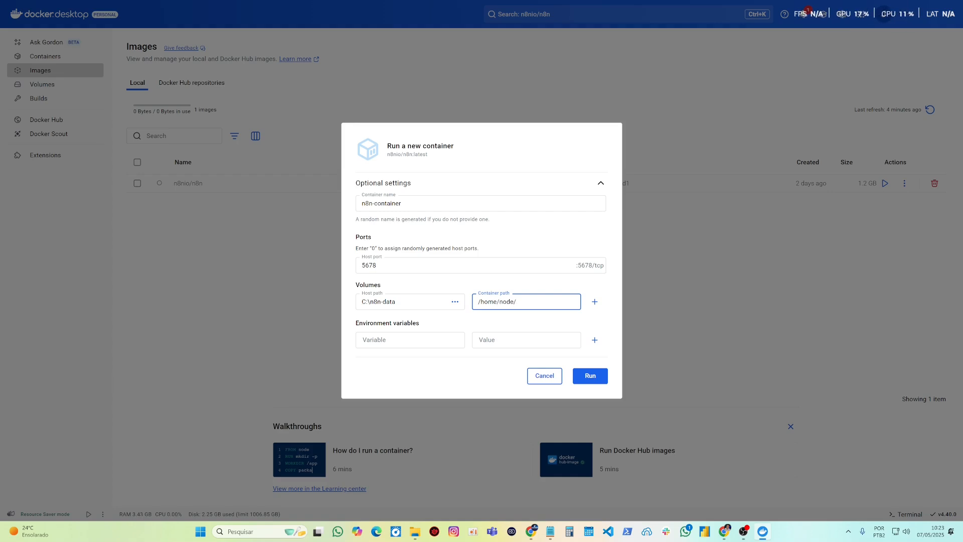
type(".n8n")
left_click(536, 290)
Fill in an environment variable and its value for the new container.
left_click(401, 340)
left_click(423, 331)
left_click(476, 345)
left_click(485, 283)
left_click(594, 380)
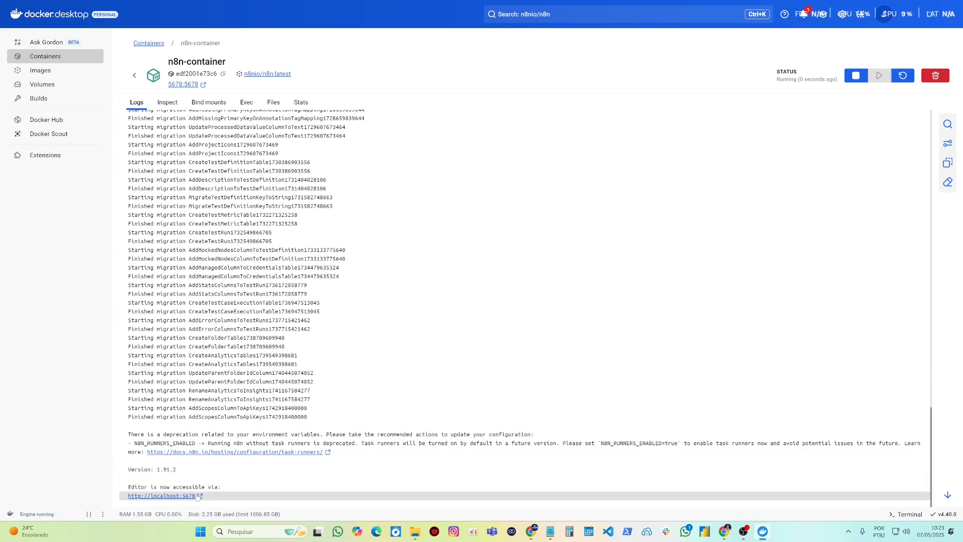
left_click_drag(127, 497, 195, 496)
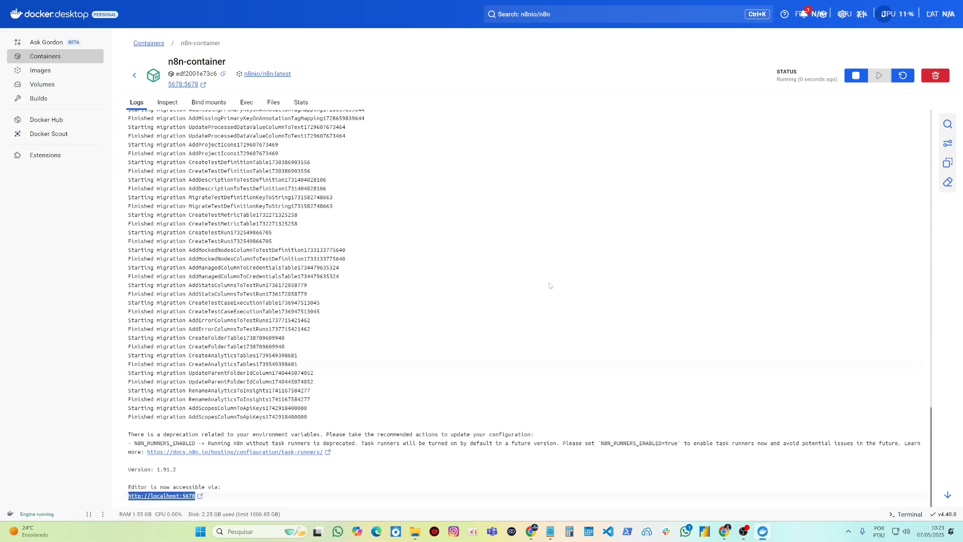
left_click(178, 496)
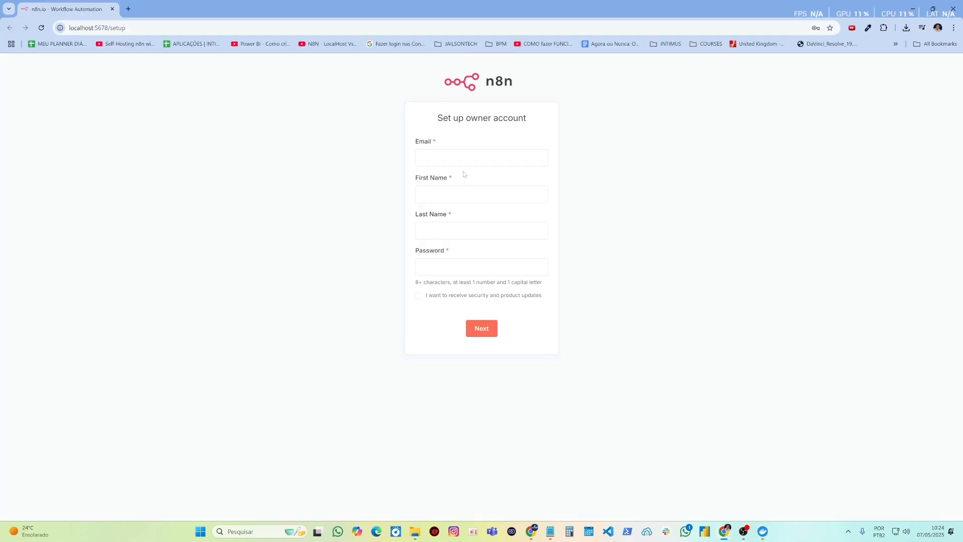
Fill in the owner's e-mail, first name and last name in the n8n owner account form.
left_click(464, 158)
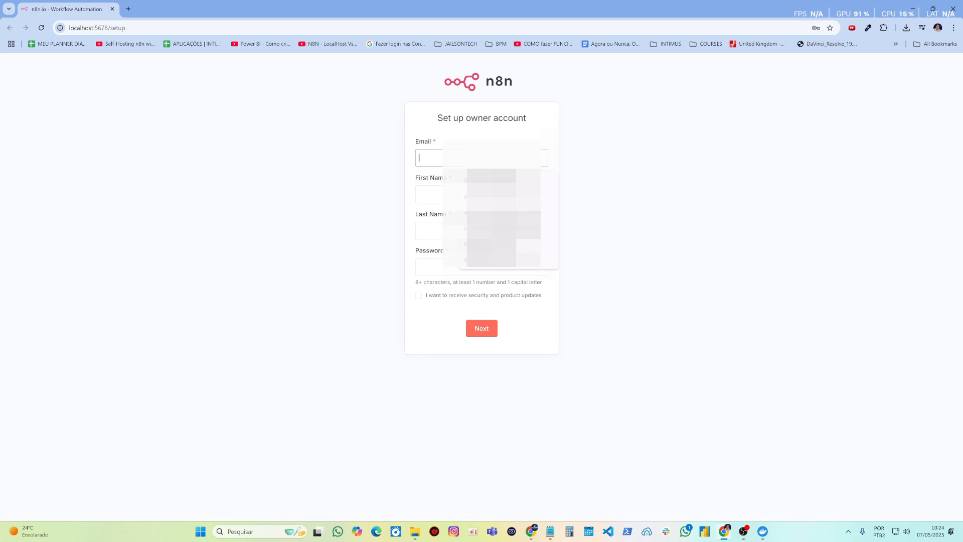
left_click(575, 244)
left_click(464, 158)
key("Down")
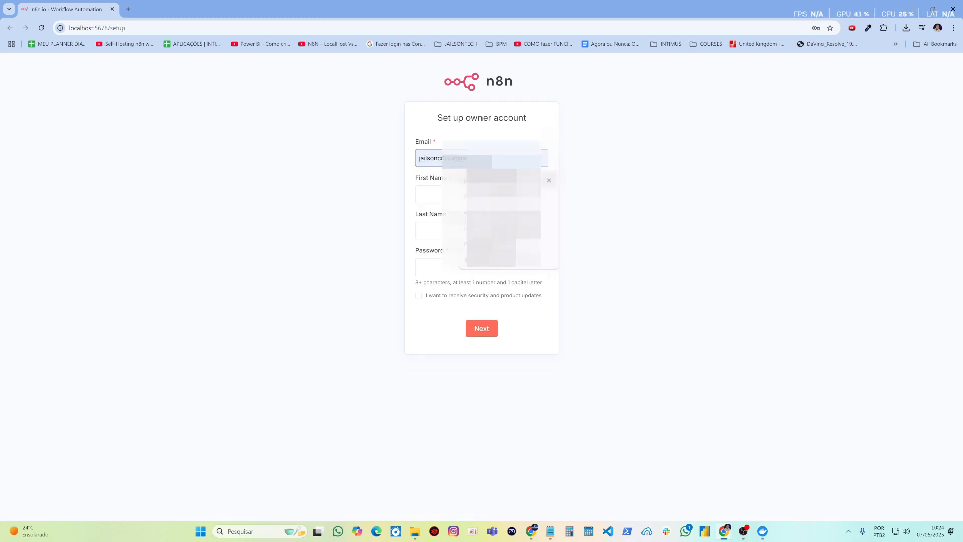
key("Return")
left_click(474, 194)
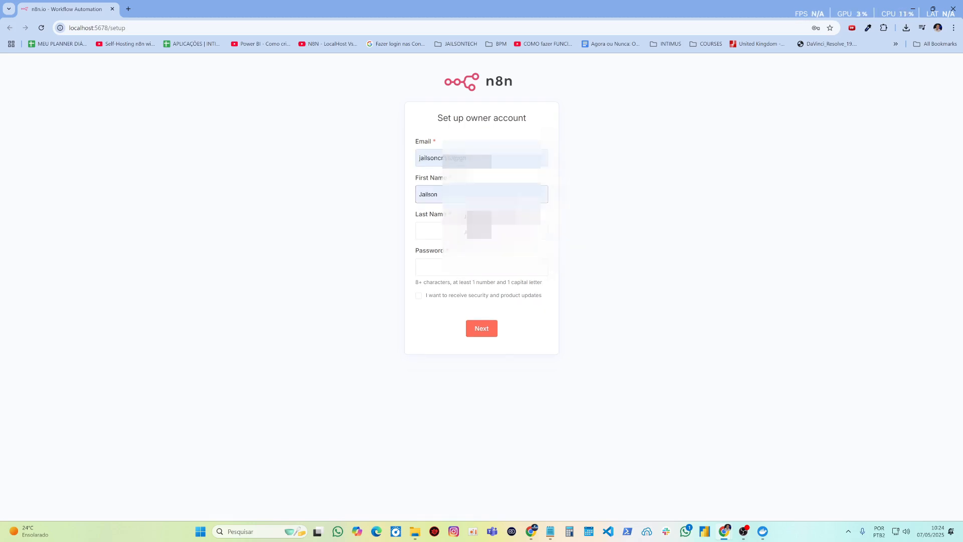
left_click(477, 217)
left_click(476, 231)
left_click(472, 252)
key("Tab")
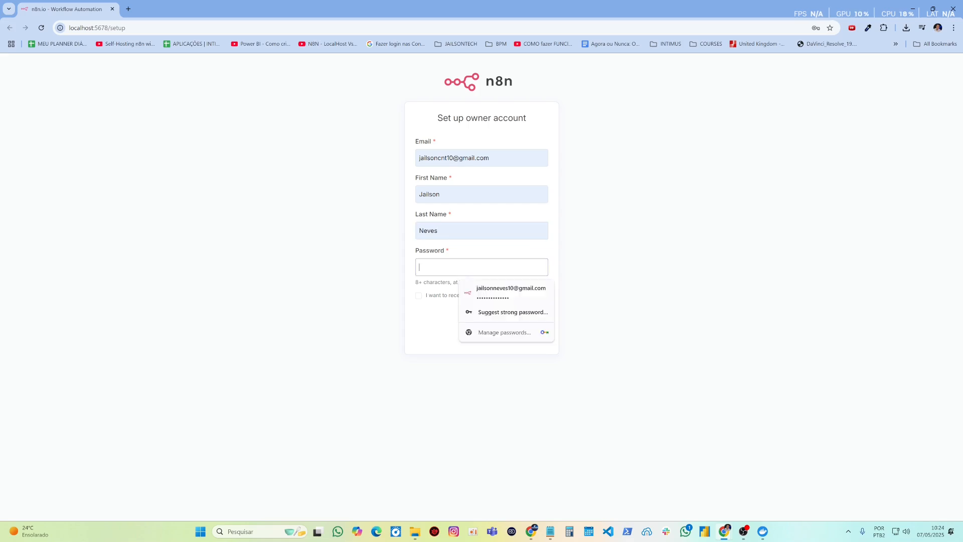
Enter the owner account password and submit the n8n setup form.
type("****")
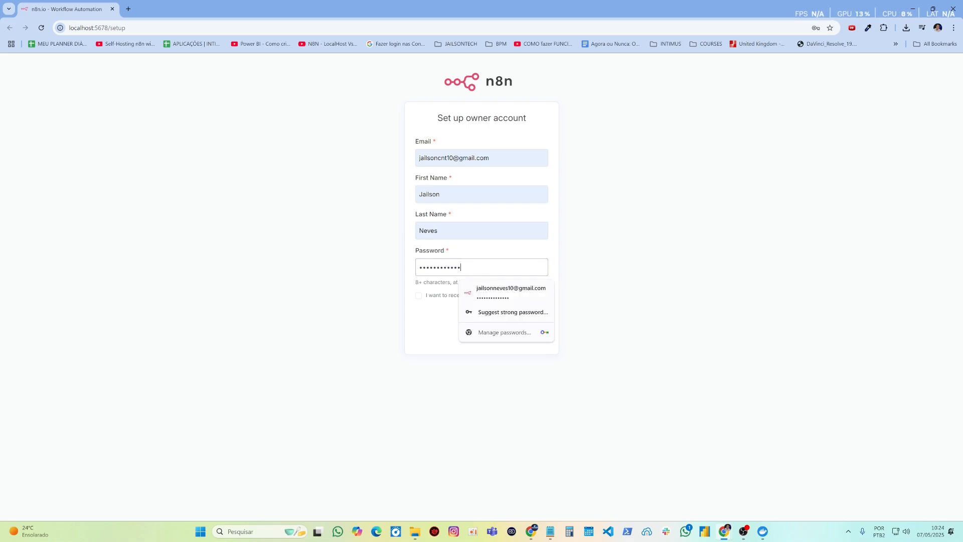
type("*")
left_click(467, 255)
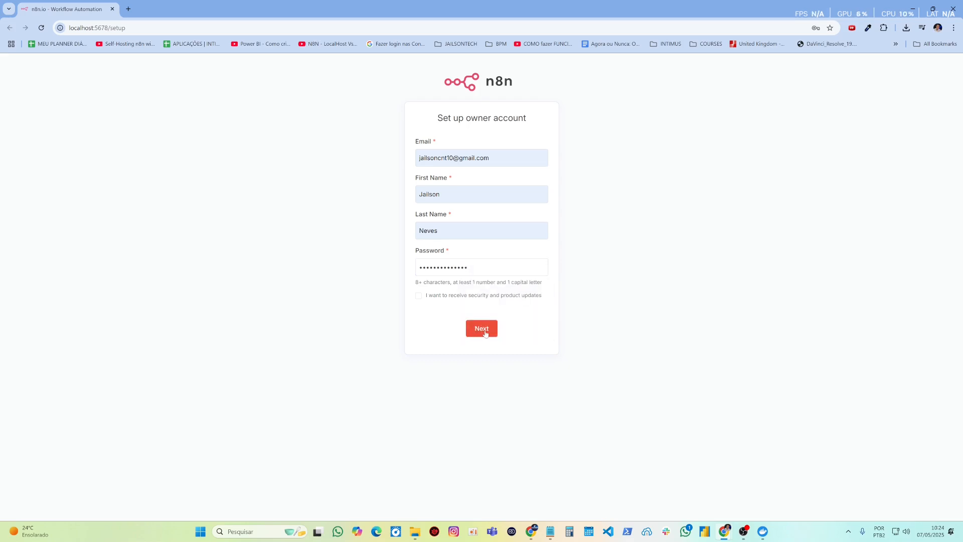
left_click(484, 332)
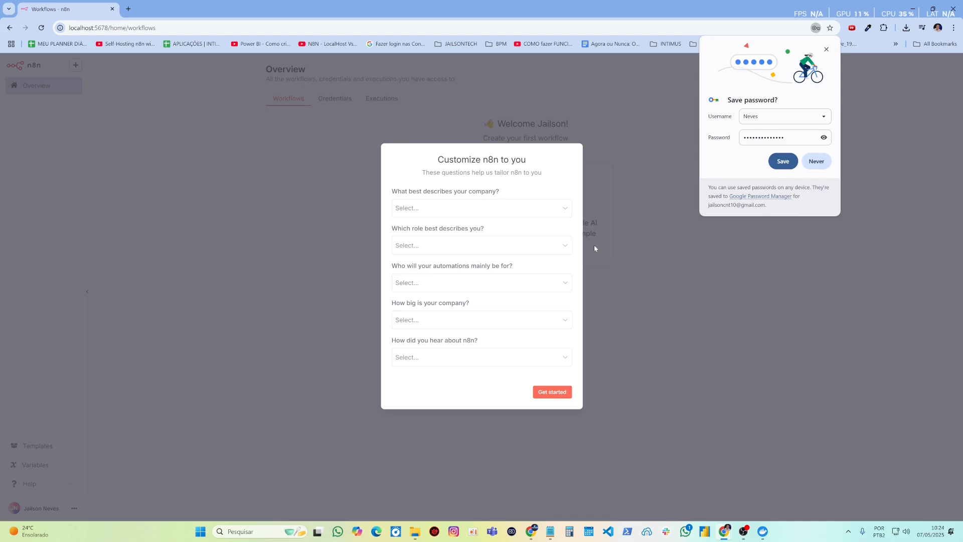
Save the n8n login in the browser's password manager with the account e-mail as its username.
double_click(755, 116)
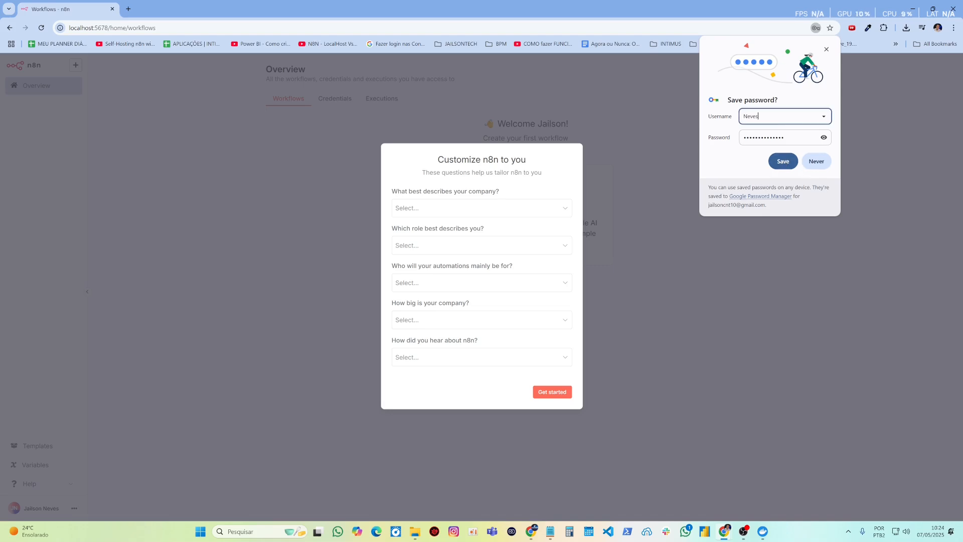
type("jailso")
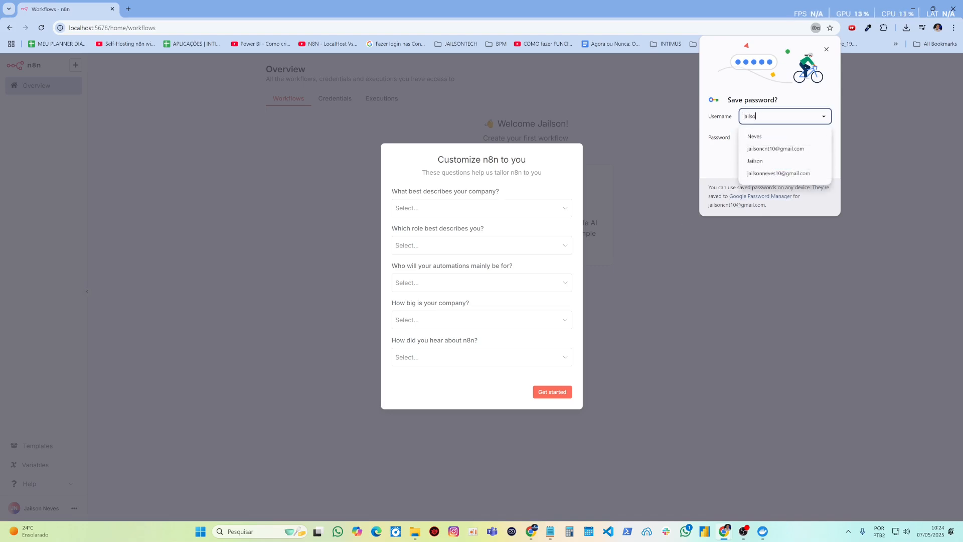
left_click(776, 148)
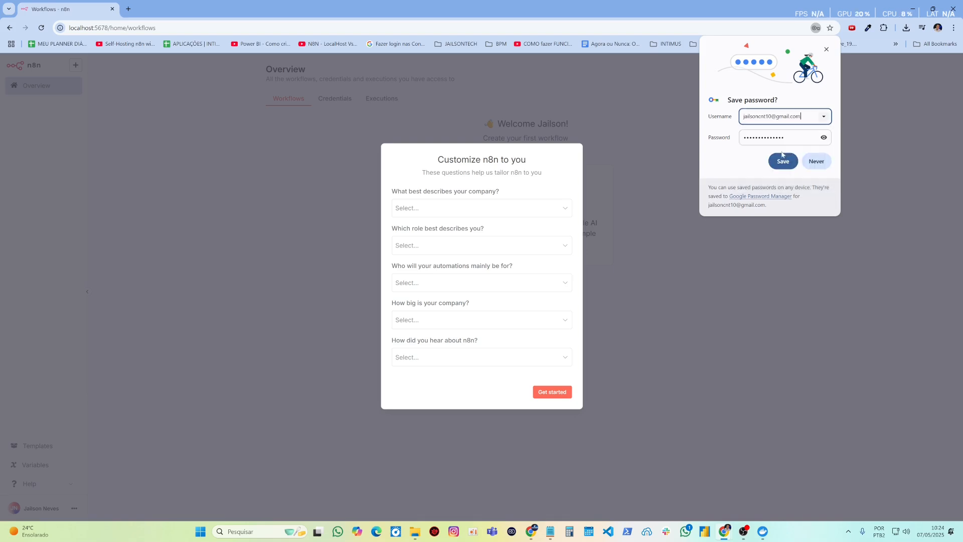
left_click(786, 164)
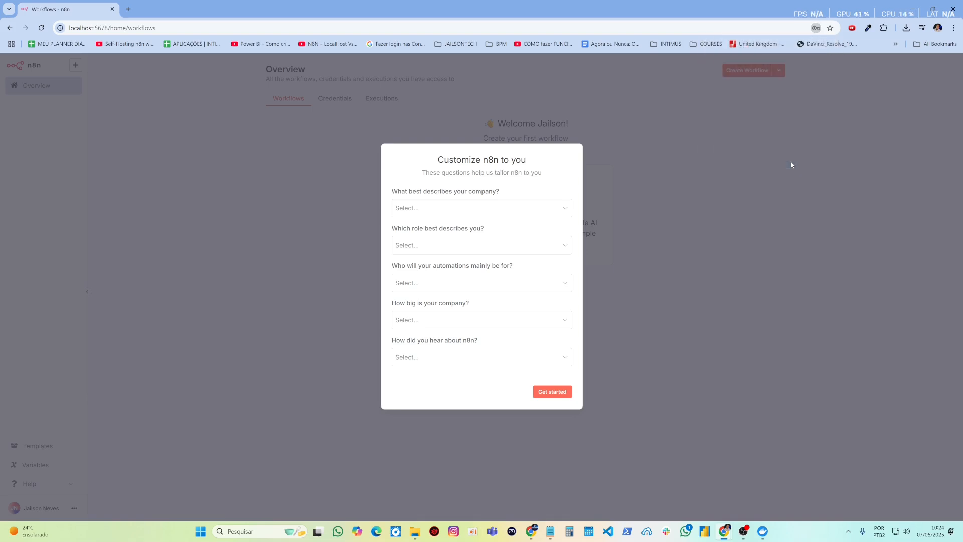
Leave the n8n customization survey blank, request the free license key by e-mail, and dismiss the notification.
left_click(552, 392)
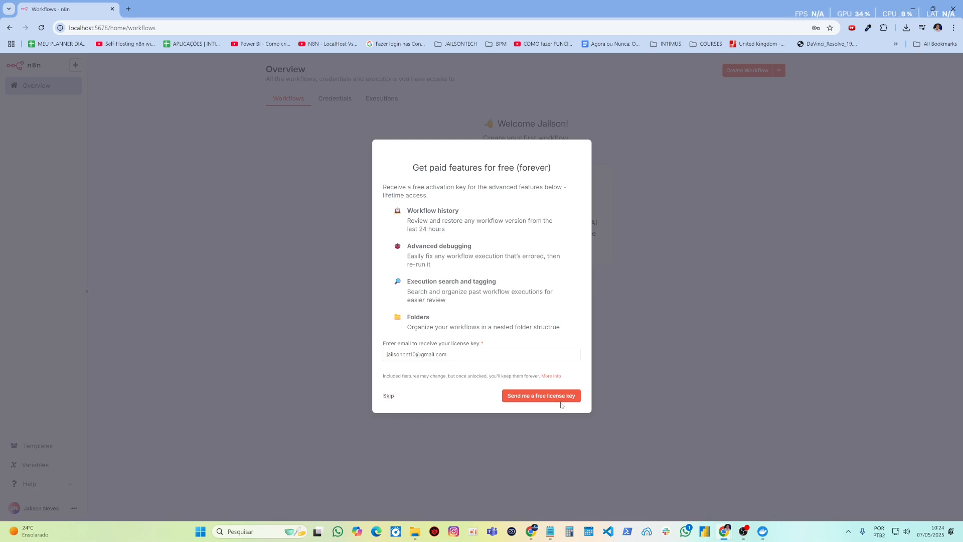
left_click(560, 397)
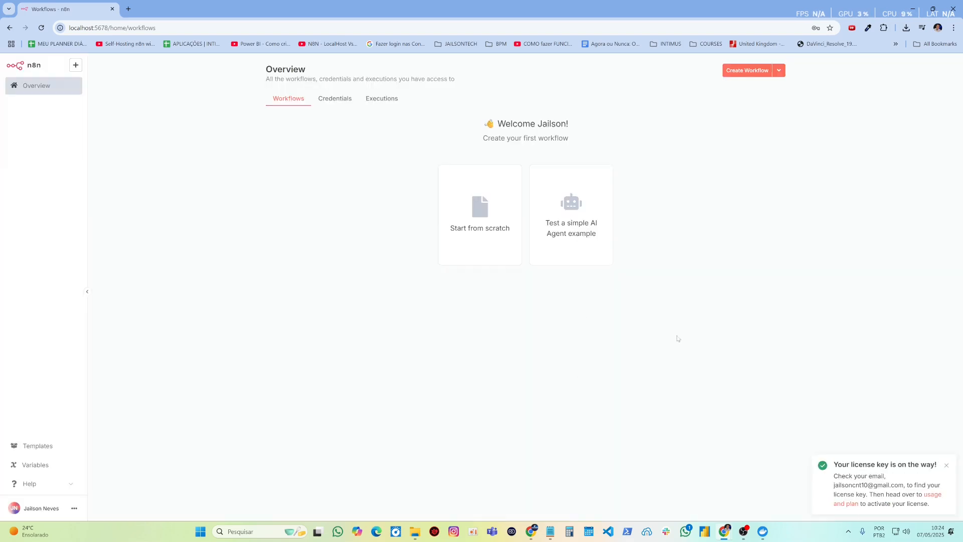
left_click(947, 466)
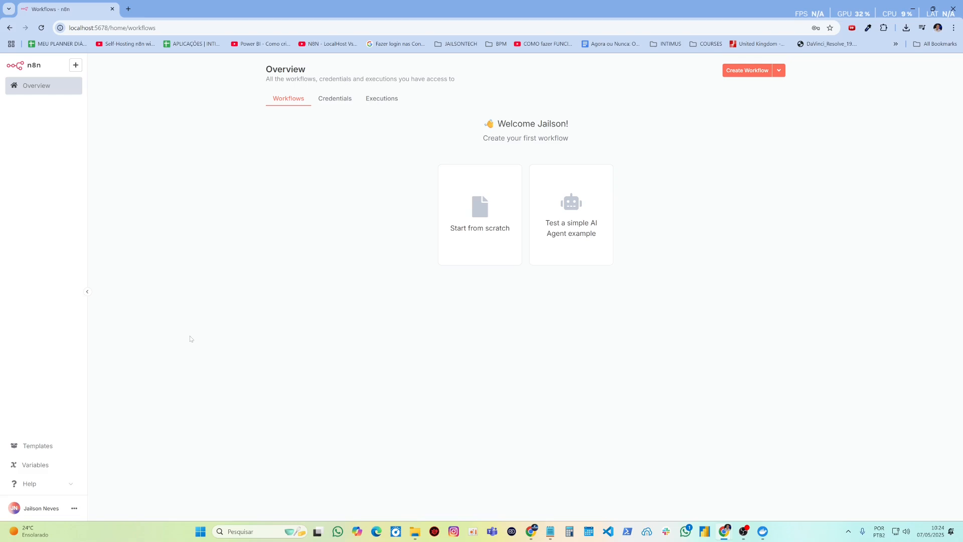
Look through the credentials and executions lists of the n8n overview.
left_click(334, 99)
left_click(381, 98)
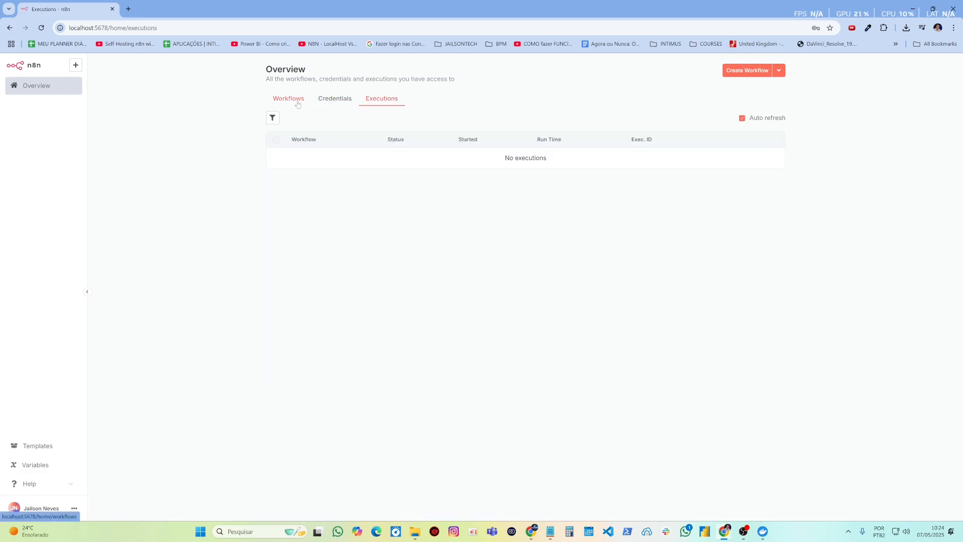